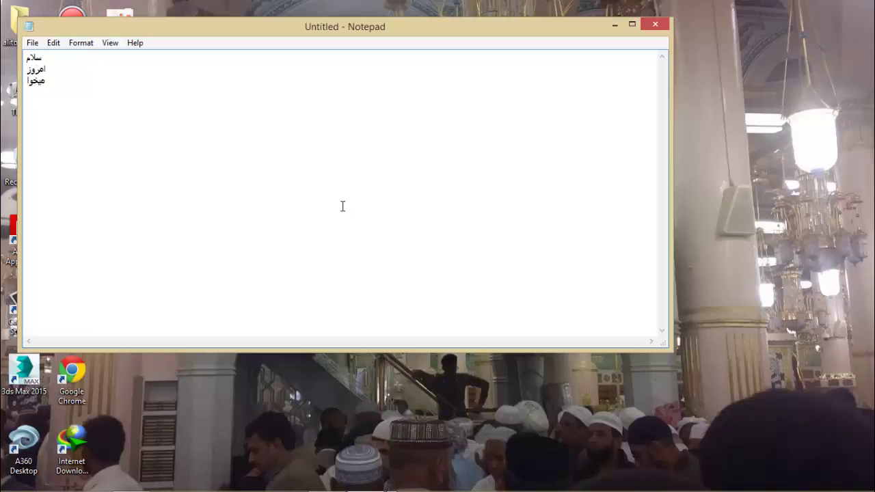
Step: Complete the third line of the Persian note as "میخوام نحوه اپدیت اتوکد رو به شما اموزش بدم"
{"action": "type", "text": "م ن"}
{"action": "type", "text": "ج"}
{"action": "type", "text": "وم ایجا"}
{"action": "type", "text": "ت "}
{"action": "type", "text": "اتوک"}
{"action": "type", "text": "د رو"}
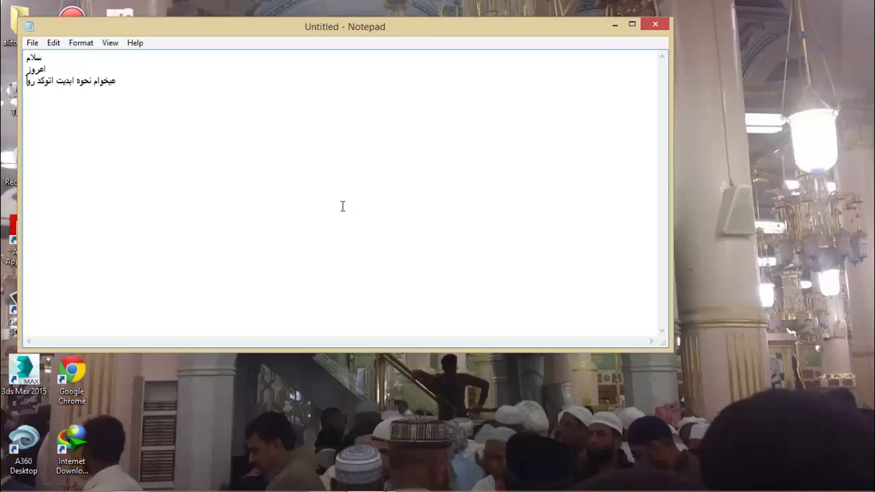
{"action": "type", "text": " به شما"}
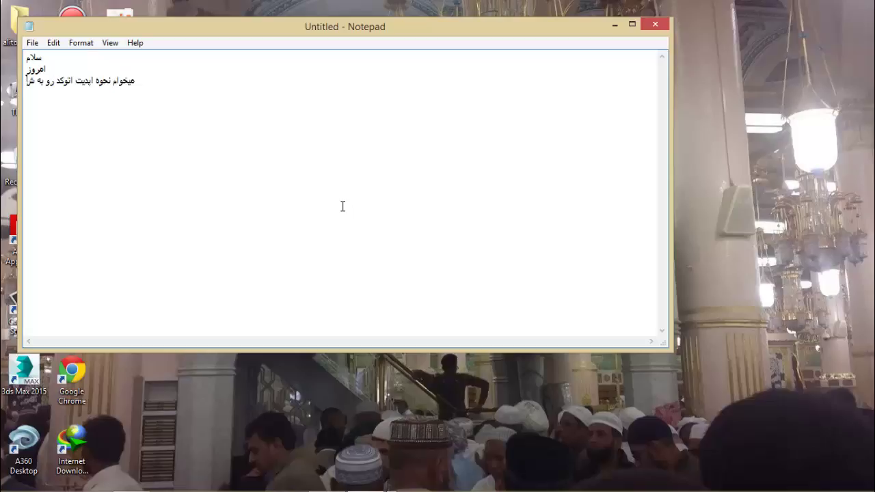
{"action": "type", "text": " ام"}
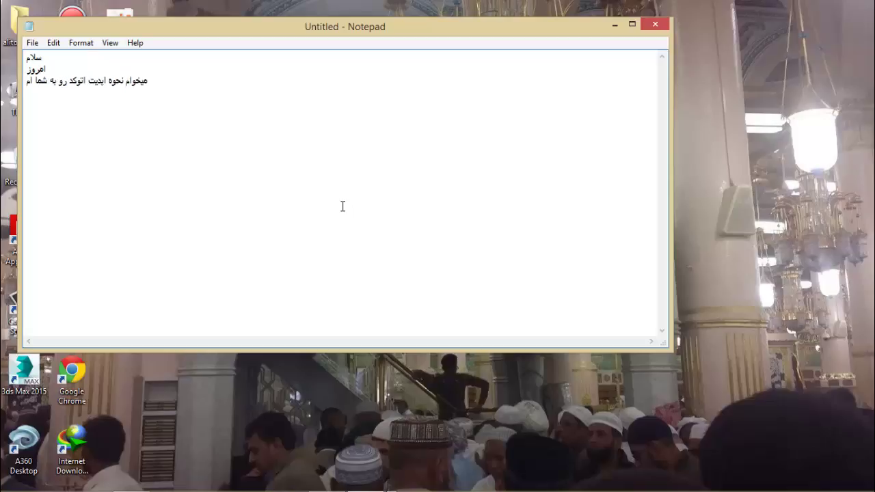
{"action": "type", "text": "وزش بدم"}
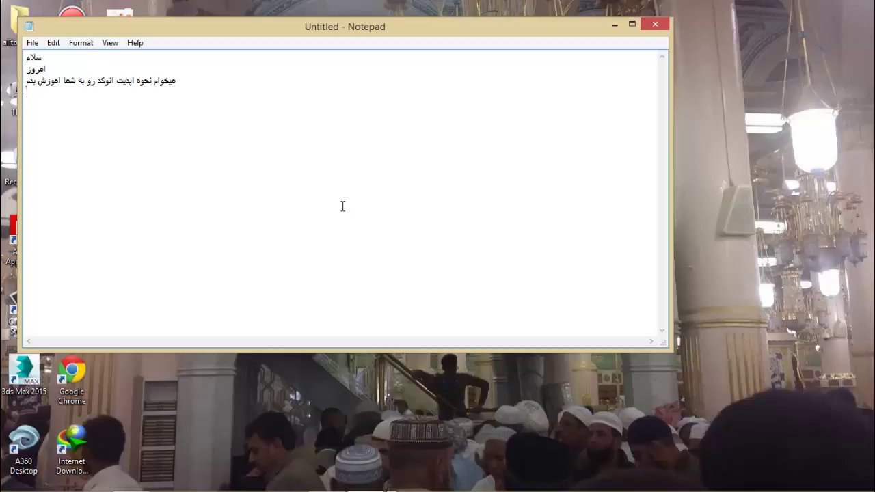
Step: Add the lines "اگه رو کامپیوتر شما اتوکد۲۰۱۶" and "نصب باشه یک ایکون به این شکل" to the note
{"action": "type", "text": "اگه رو کامپیوتر شما اتوک"}
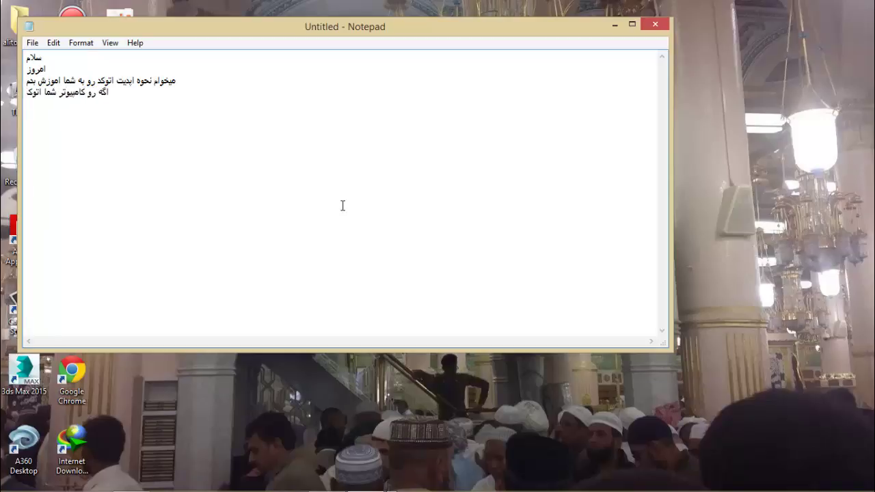
{"action": "type", "text": "دد ۲۰۱"}
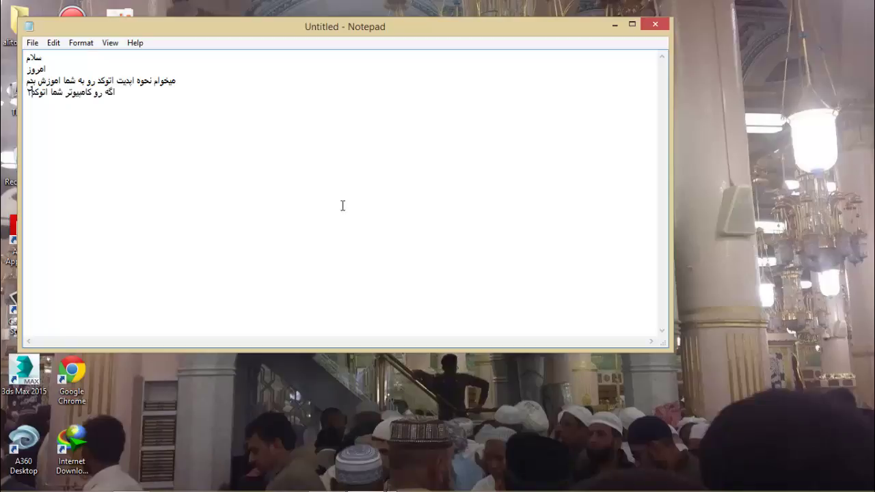
{"action": "type", "text": "۶"}
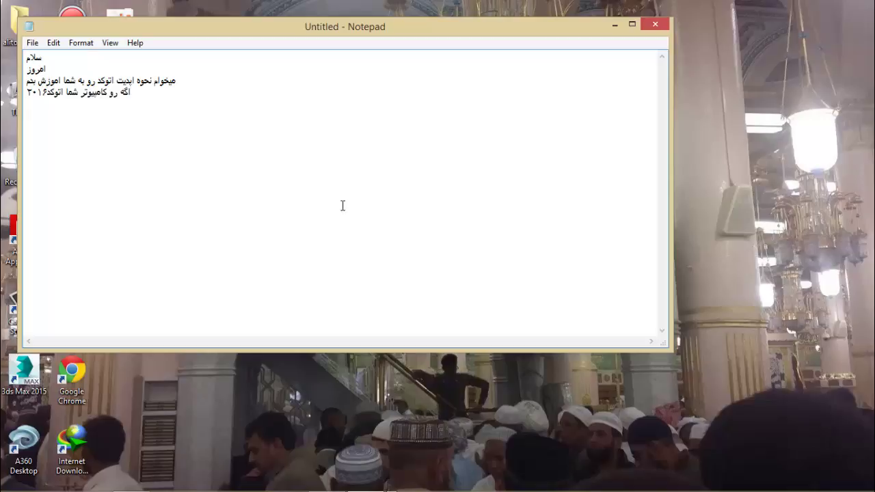
{"action": "type", "text": " نصب باشه"}
{"action": "type", "text": "یک ایکون به این "}
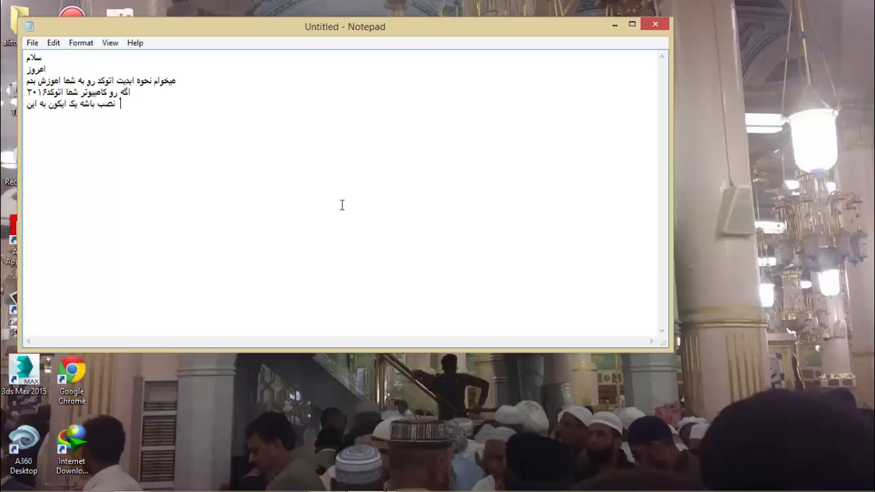
{"action": "type", "text": "شکل"}
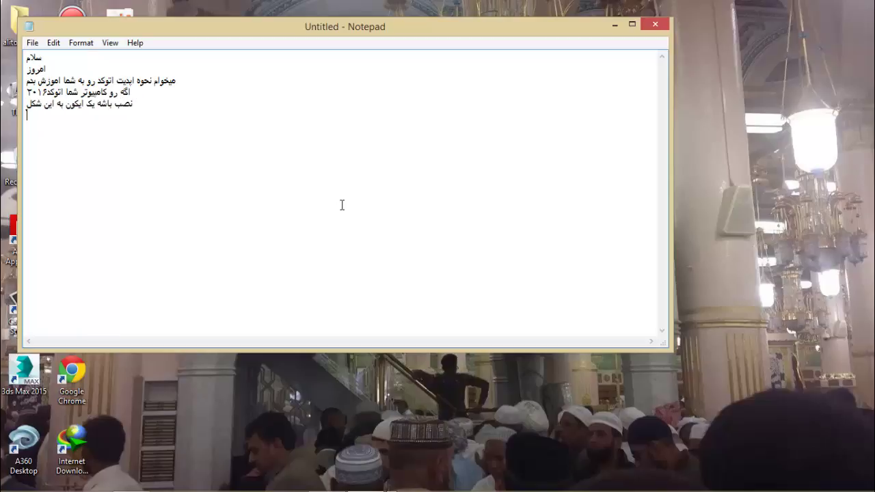
Step: Add the line "در تسکبار تون ظاهر میشه" to the note and show the hidden notification-area icons
{"action": "key", "text": "Return"}
{"action": "type", "text": "در تسکبار تون ظاهر میشه"}
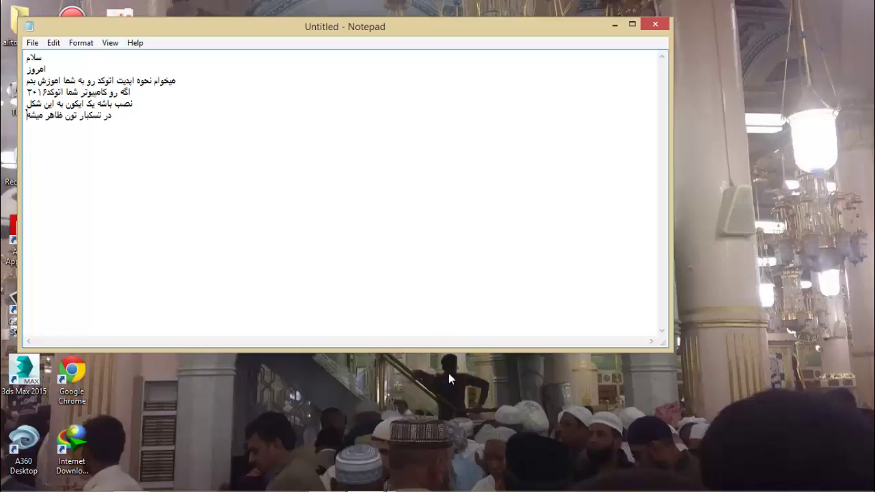
{"action": "left_click", "coordinate": [729, 480]}
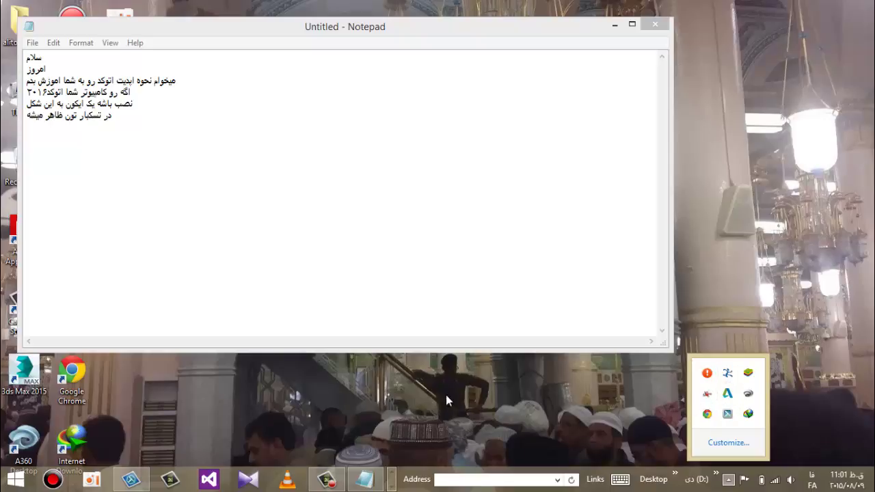
Step: Return to the note and add the lines "روی اون کلیک کنین" and "اما قبلش به ایترنت وصل باشید"
{"action": "left_click", "coordinate": [113, 137]}
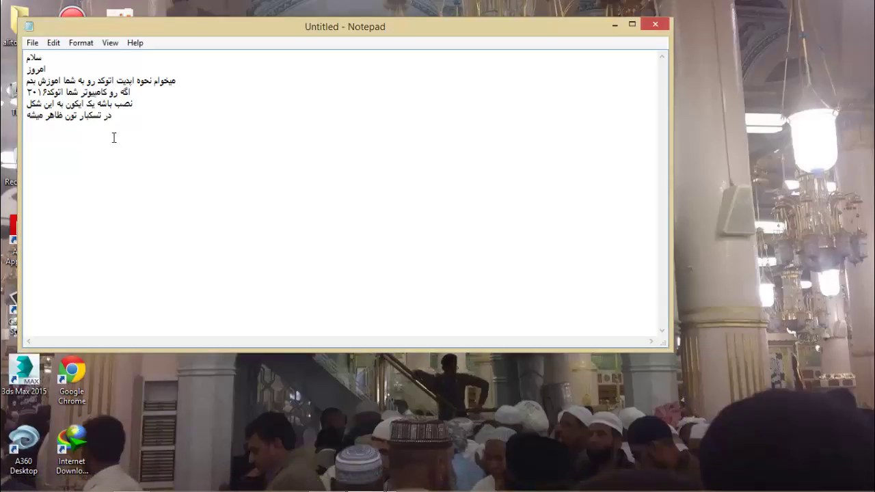
{"action": "type", "text": "روی"}
{"action": "type", "text": " اون کا"}
{"action": "type", "text": "لیککن"}
{"action": "type", "text": " ی"}
{"action": "type", "text": "اما "}
{"action": "type", "text": "قب"}
{"action": "type", "text": "لش به "}
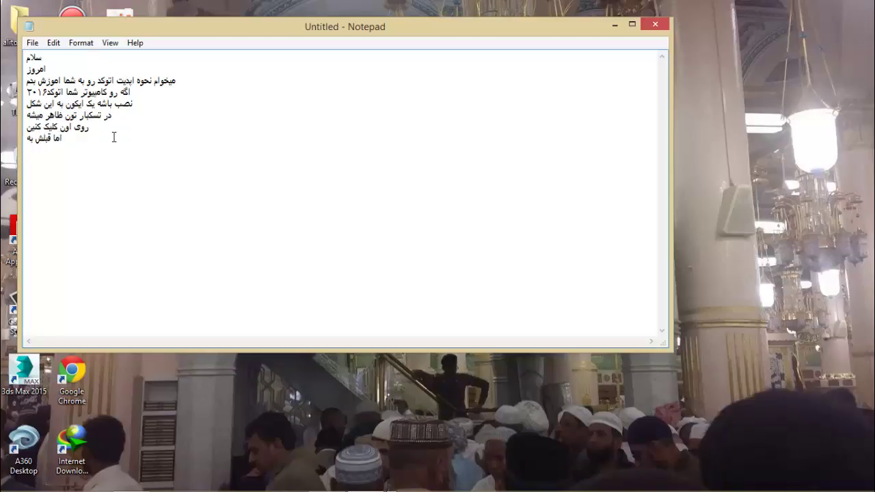
{"action": "type", "text": "اینترنت و"}
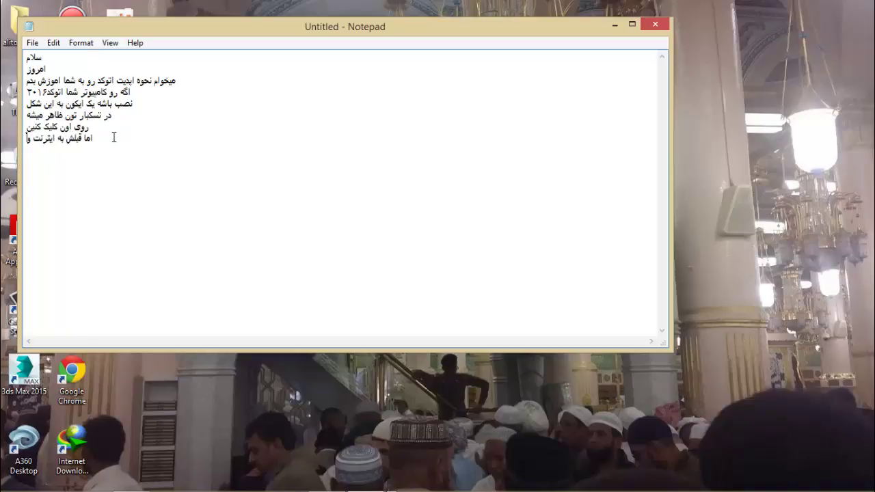
{"action": "type", "text": "صل باشی"}
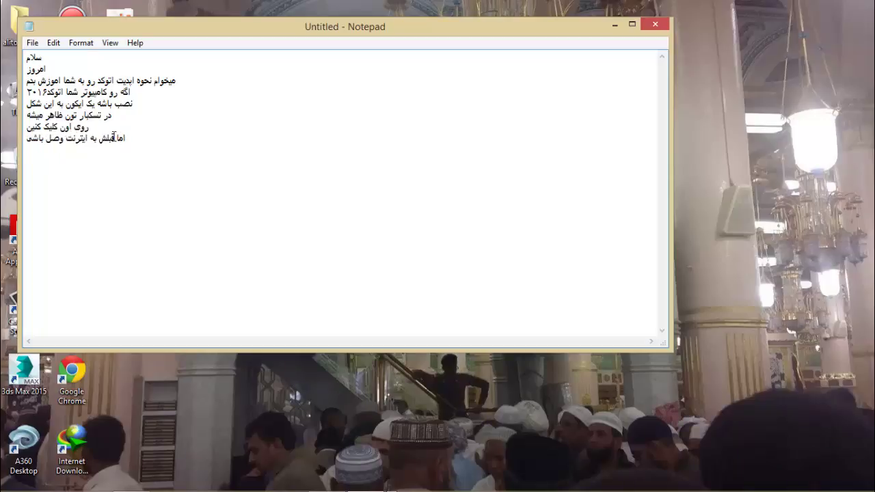
{"action": "type", "text": "م"}
Step: Open Autodesk Application Manager from its hidden notification-area icon
{"action": "left_click", "coordinate": [728, 480]}
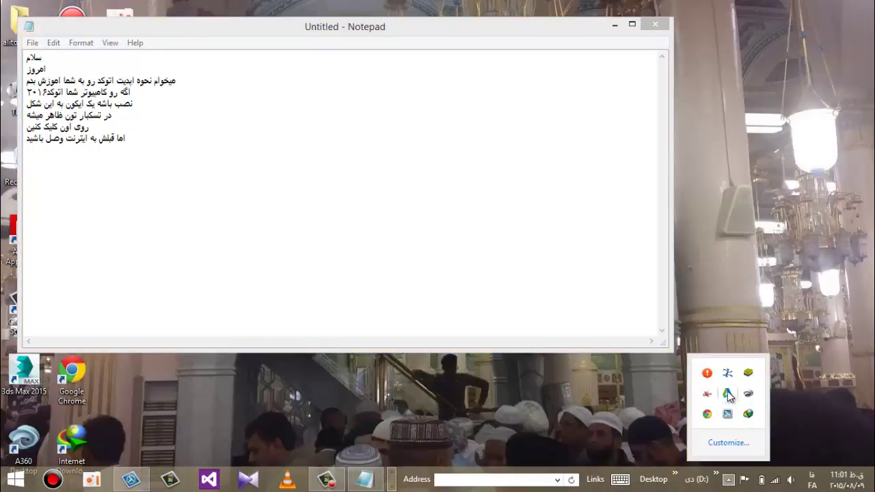
{"action": "right_click", "coordinate": [728, 394]}
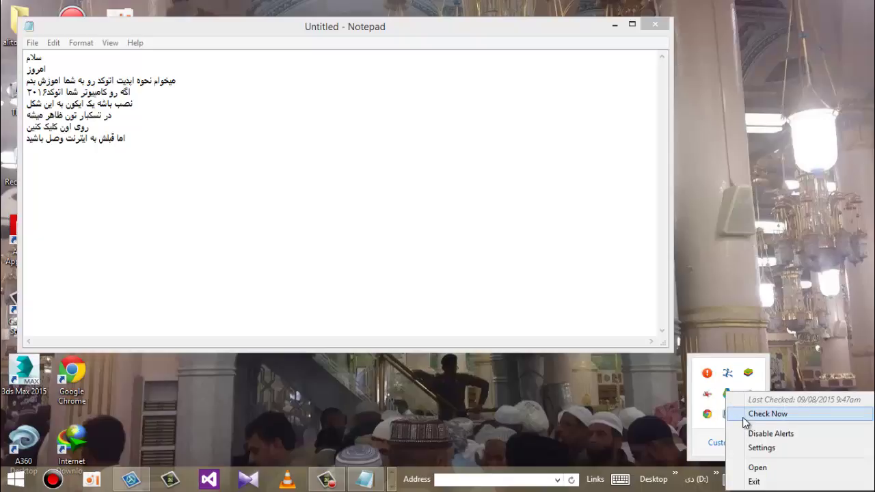
{"action": "left_click", "coordinate": [748, 469]}
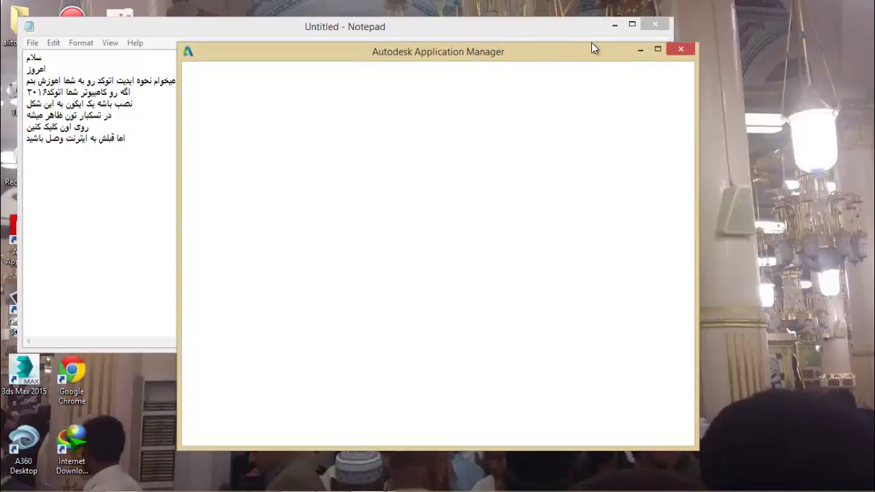
Step: Rearrange the Application Manager and Notepad windows so they sit offset, with Notepad in front
{"action": "left_click", "coordinate": [471, 28]}
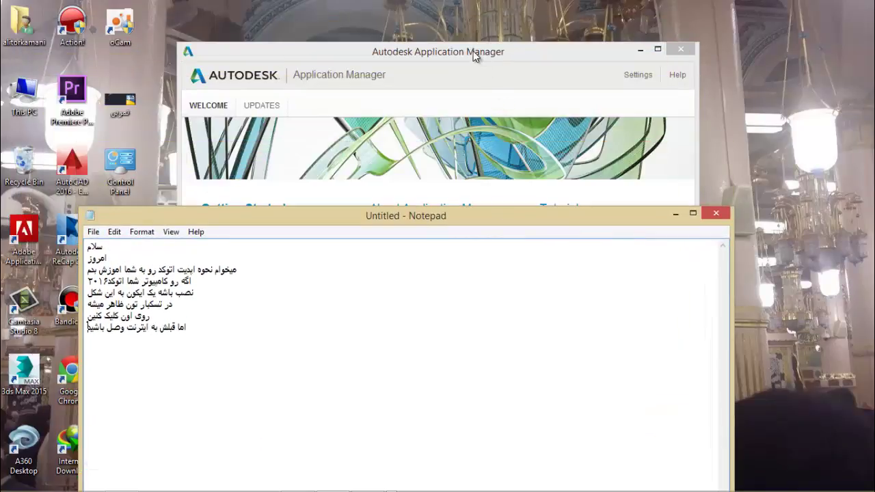
{"action": "left_click_drag", "start_coordinate": [475, 52], "coordinate": [672, 8]}
{"action": "left_click_drag", "start_coordinate": [307, 213], "coordinate": [264, 61]}
Step: Add the line "یک همچنین پنجره ای باز میشه" to the note
{"action": "key", "text": "Return"}
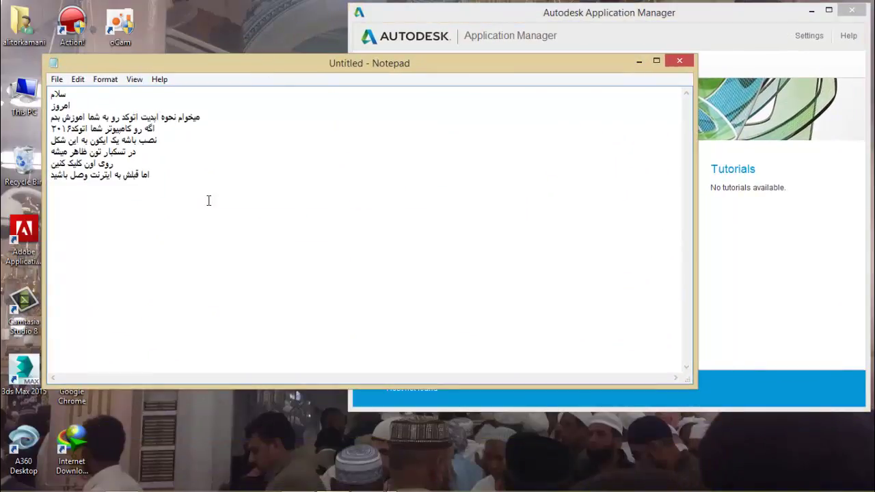
{"action": "type", "text": "یک "}
{"action": "type", "text": "م"}
{"action": "type", "text": "مچ"}
{"action": "type", "text": "نین"}
{"action": "type", "text": " ب"}
{"action": "type", "text": "ن"}
{"action": "type", "text": "جره ای "}
{"action": "type", "text": "باز"}
{"action": "type", "text": " میش"}
{"action": "type", "text": "ه"}
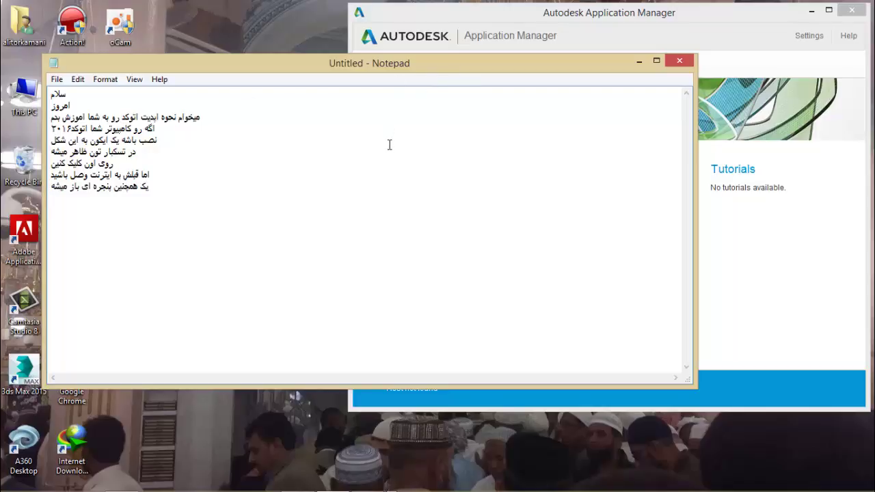
Step: Add the lines "بعد اگه اتوکد قابل اپدیت باشه" and "این دکمه فعال میشه" to the note
{"action": "type", "text": "بخ"}
{"action": "type", "text": "د"}
{"action": "type", "text": " اگه"}
{"action": "type", "text": " اتوک"}
{"action": "type", "text": "د"}
{"action": "type", "text": " قابل اب"}
{"action": "type", "text": "دیت با"}
{"action": "type", "text": "شه"}
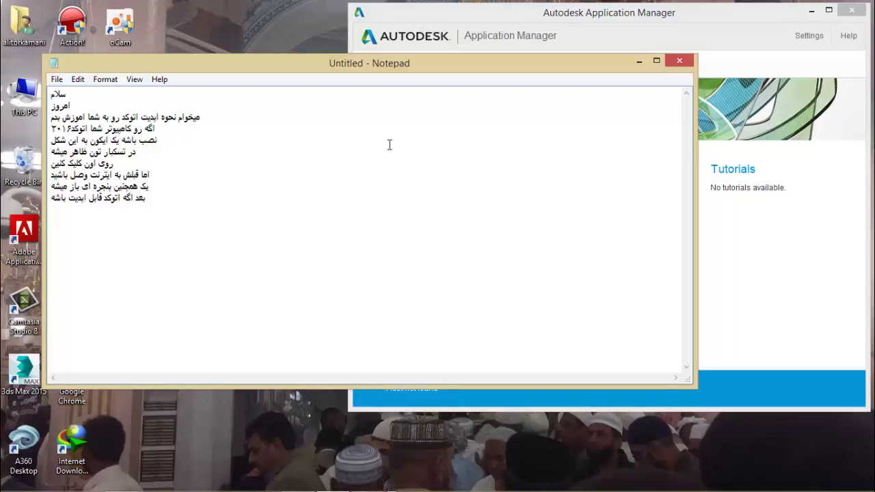
{"action": "type", "text": "این م"}
{"action": "type", "text": "کمه فعال میشه"}
Step: Show the updates list in Autodesk Application Manager, and move the Notepad window clear of the recommended update
{"action": "left_click", "coordinate": [640, 15]}
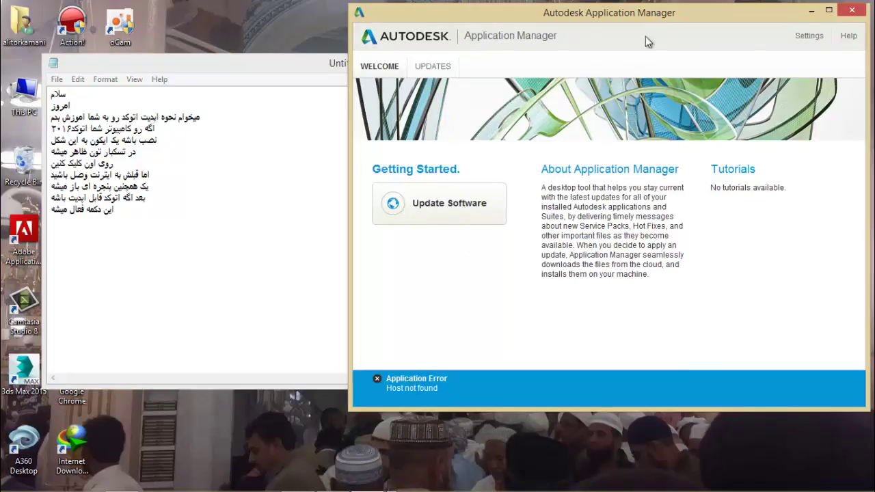
{"action": "left_click_drag", "start_coordinate": [650, 14], "coordinate": [681, 28]}
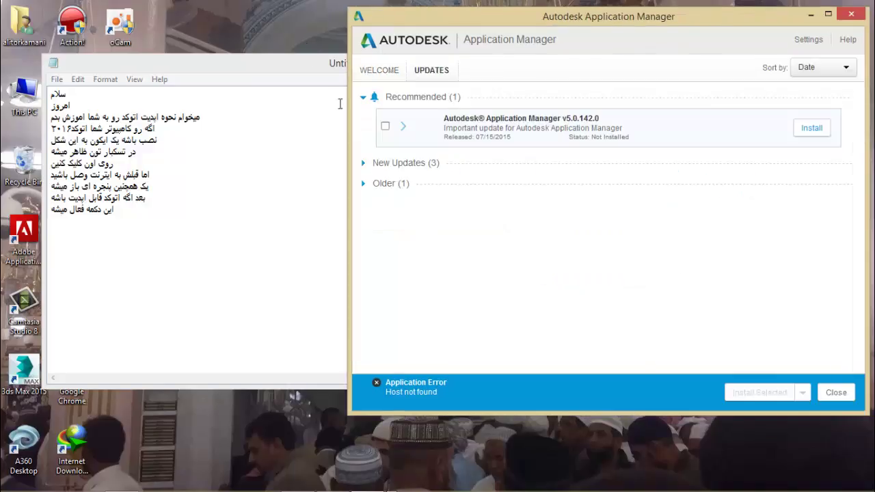
{"action": "left_click_drag", "start_coordinate": [300, 66], "coordinate": [396, 177]}
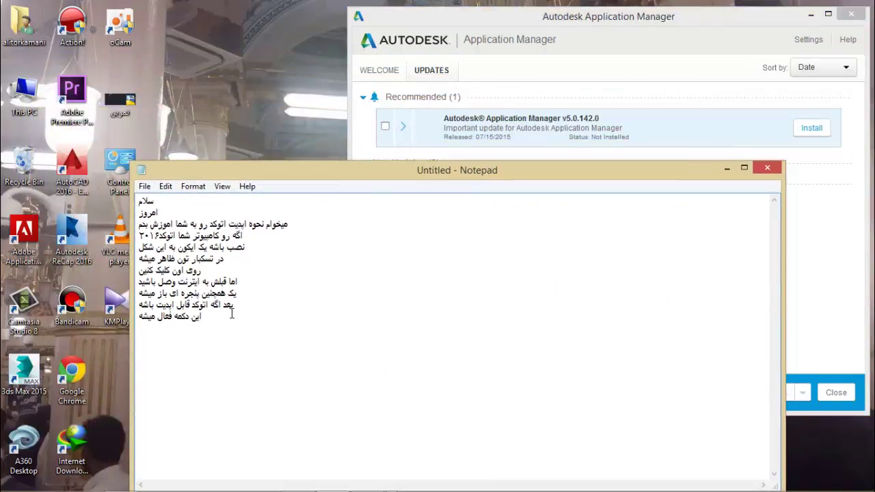
Step: Add the lines "بعد بر نامه های قابل اپدیت" and "پدیدار میشن" to the note
{"action": "key", "text": "Return"}
{"action": "type", "text": "بعد بر نا"}
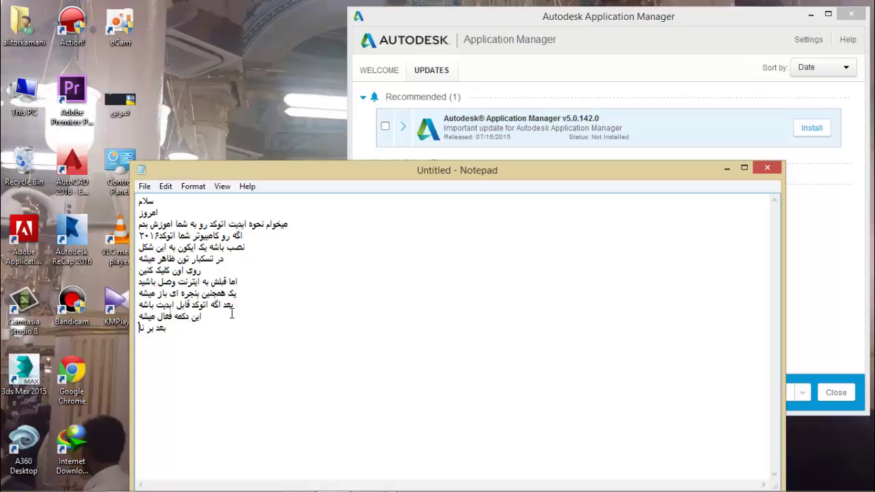
{"action": "type", "text": "مه مای قابل ابدیت"}
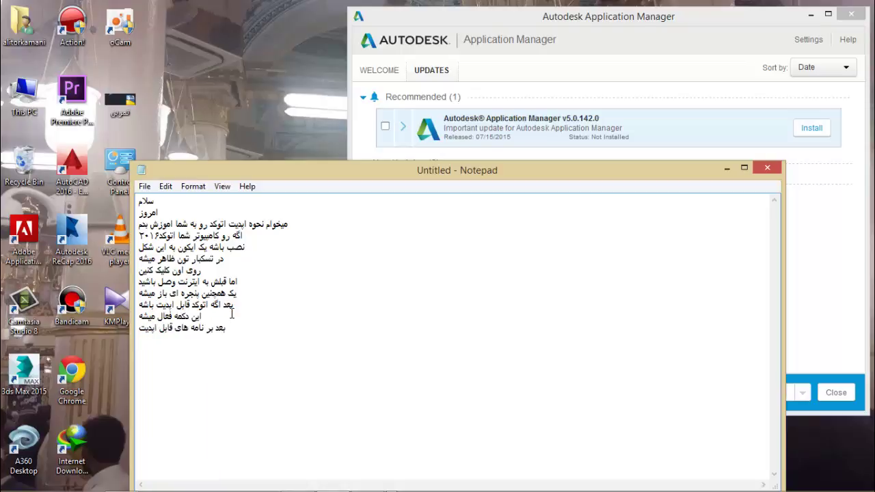
{"action": "key", "text": "Return"}
{"action": "type", "text": "ب"}
{"action": "type", "text": "دی"}
{"action": "type", "text": "دار"}
{"action": "type", "text": " ما"}
{"action": "type", "text": "یش"}
{"action": "type", "text": "ه"}
Step: Start a new tip line in the note with "نکته((من به", correcting the parentheses
{"action": "key", "text": "Return"}
{"action": "type", "text": "نکته()"}
{"action": "key", "text": "BackSpace"}
{"action": "key", "text": "BackSpace"}
{"action": "type", "text": "()"}
{"action": "key", "text": "BackSpace"}
{"action": "key", "text": "BackSpace"}
{"action": "type", "text": "()م"}
{"action": "key", "text": "BackSpace"}
{"action": "key", "text": "BackSpace"}
{"action": "key", "text": "BackSpace"}
{"action": "type", "text": "()من به "}
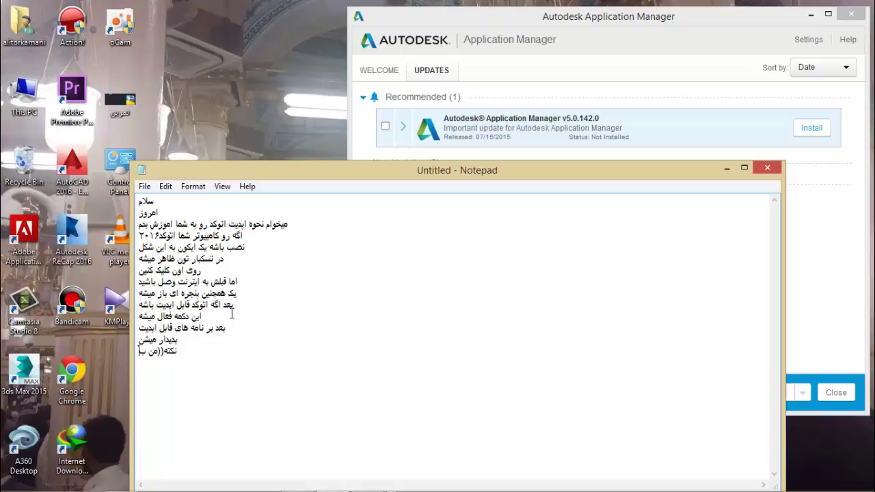
Step: Continue the tip line in the note with "شماپیشنهاد میکنم"
{"action": "type", "text": "شما"}
{"action": "type", "text": "ب"}
{"action": "type", "text": "یش"}
{"action": "type", "text": "نهاد"}
{"action": "type", "text": " میکنم"}
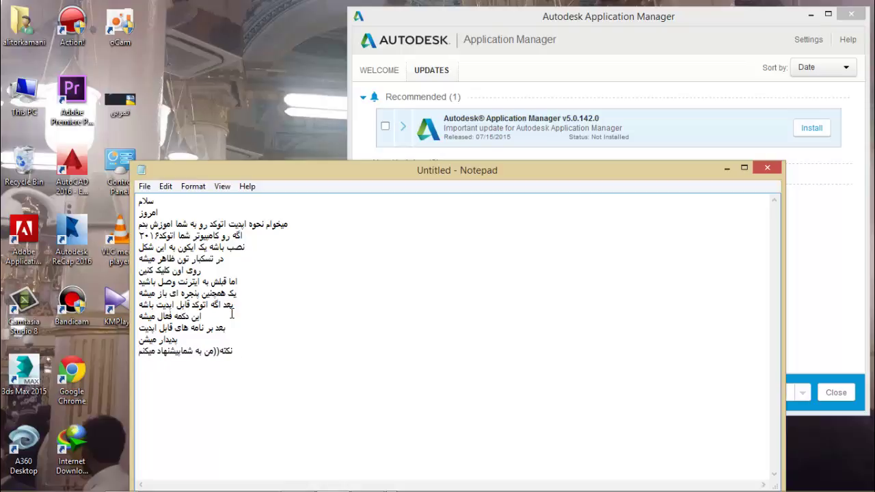
Step: Extend the tip line with the reason "چون اتوکد شما لایسنس اصل نیست"
{"action": "type", "text": " چون"}
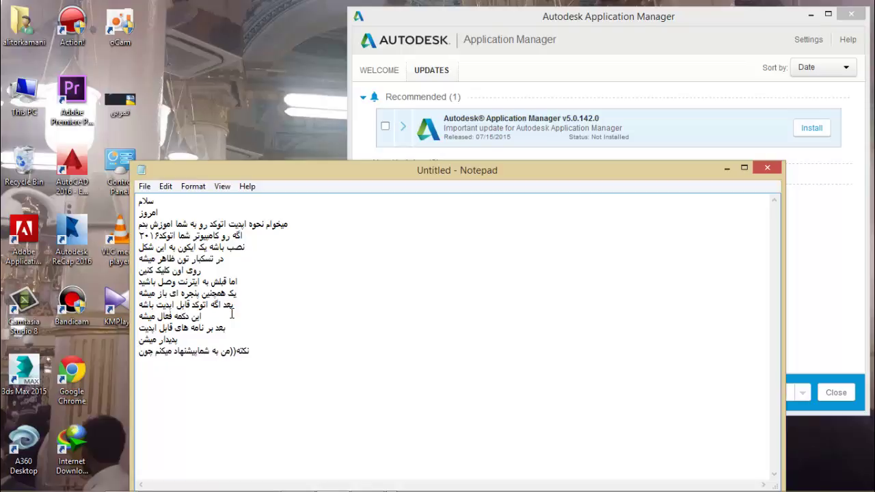
{"action": "type", "text": " اتوکد"}
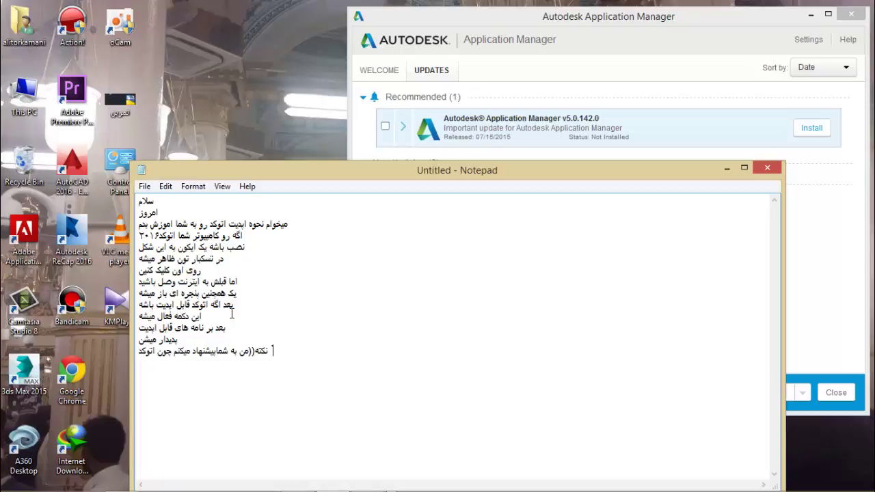
{"action": "type", "text": " شما"}
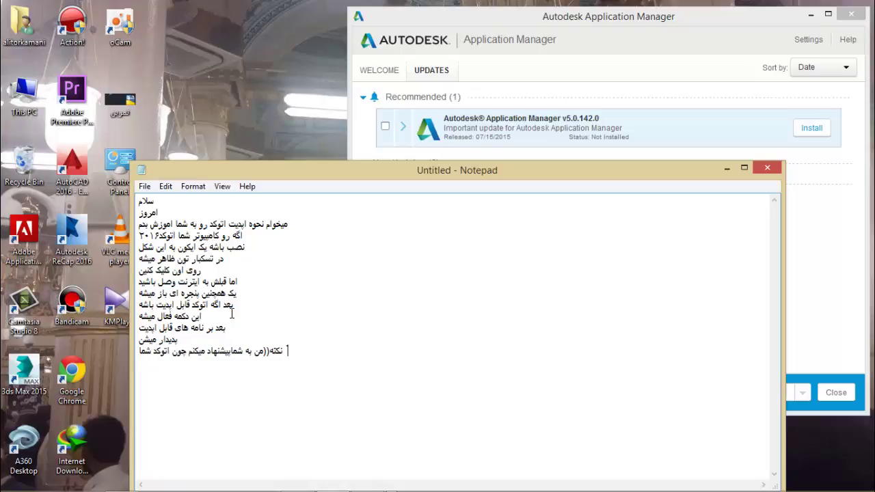
{"action": "type", "text": " لایس"}
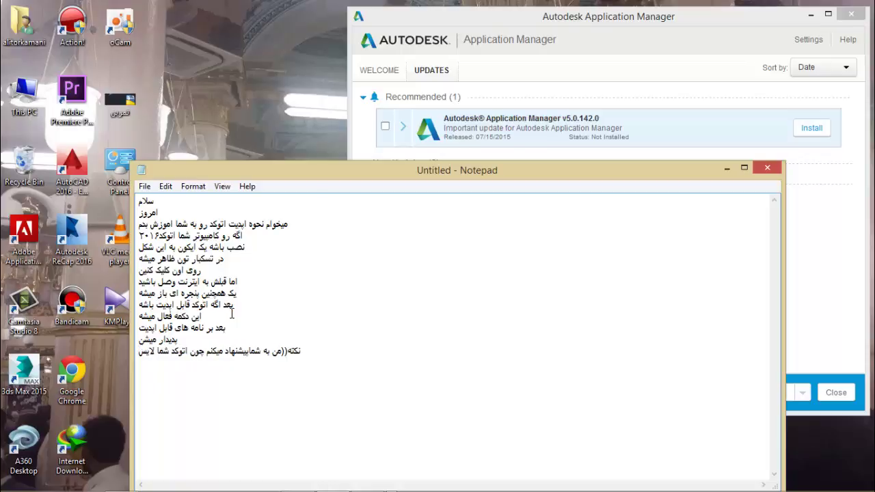
{"action": "type", "text": "نس"}
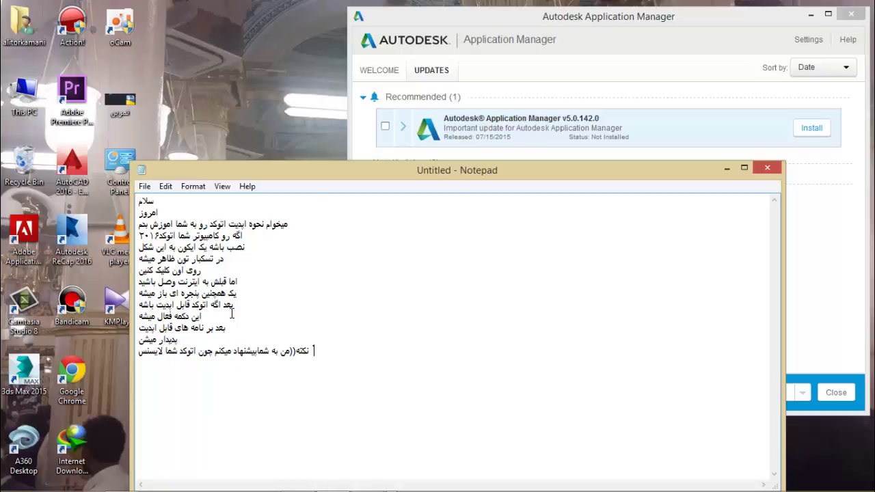
{"action": "type", "text": " اصل"}
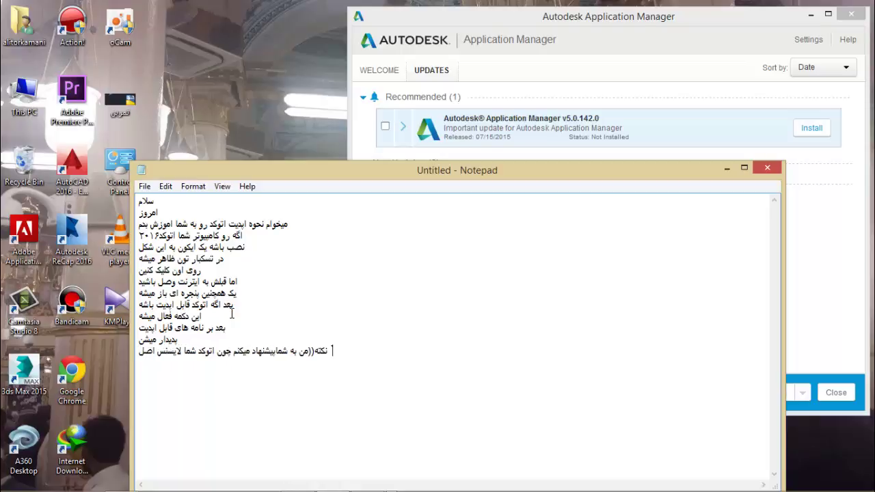
{"action": "type", "text": " نیست"}
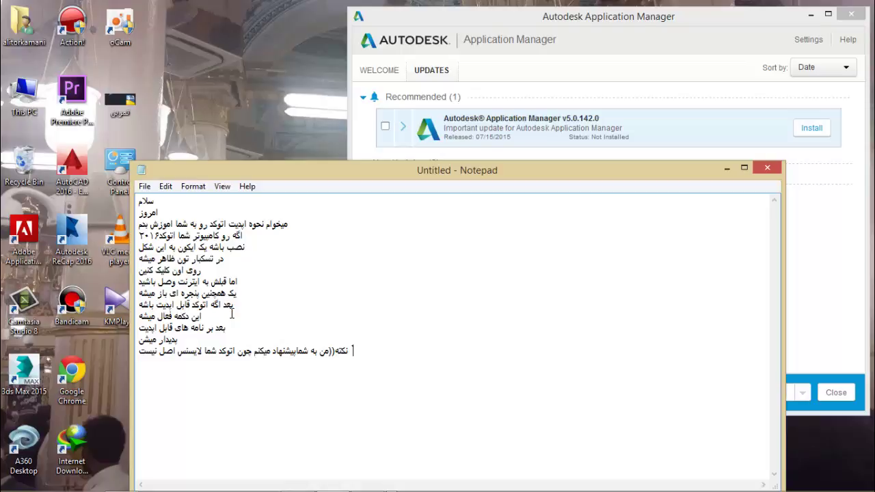
Step: Append "وشما این کارو انجام بدین" to the tip line
{"action": "type", "text": " و"}
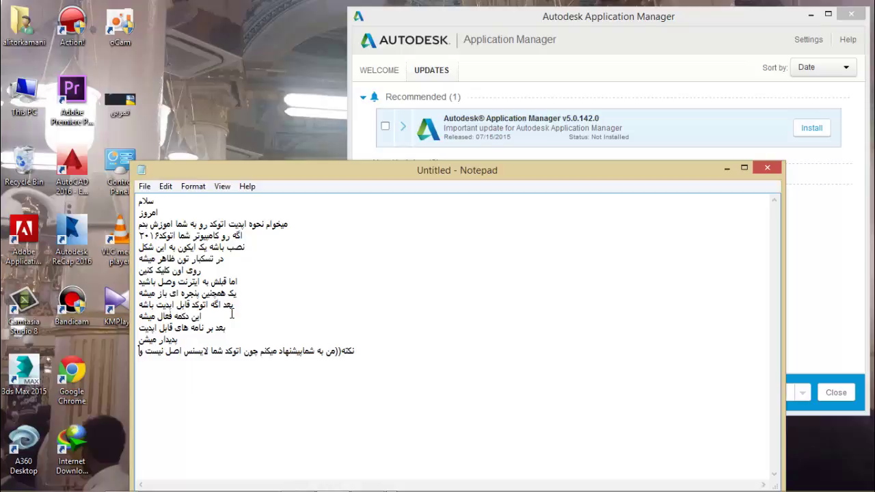
{"action": "type", "text": "شما ای"}
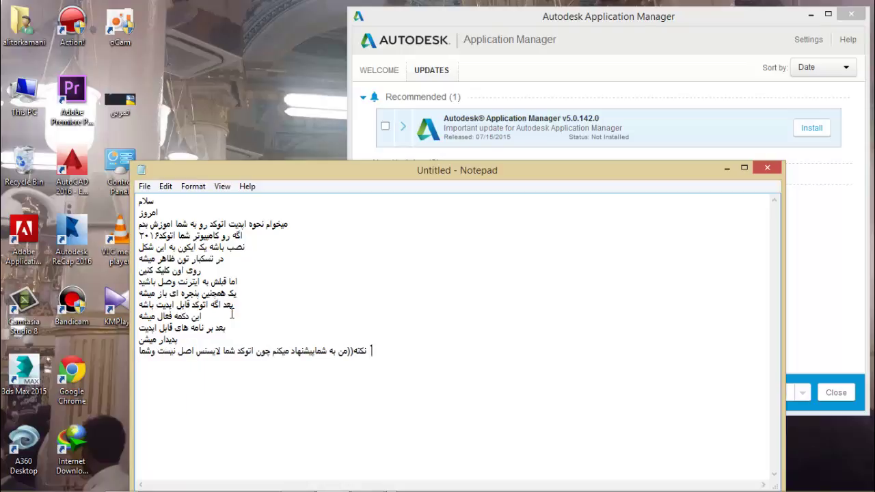
{"action": "type", "text": "ن "}
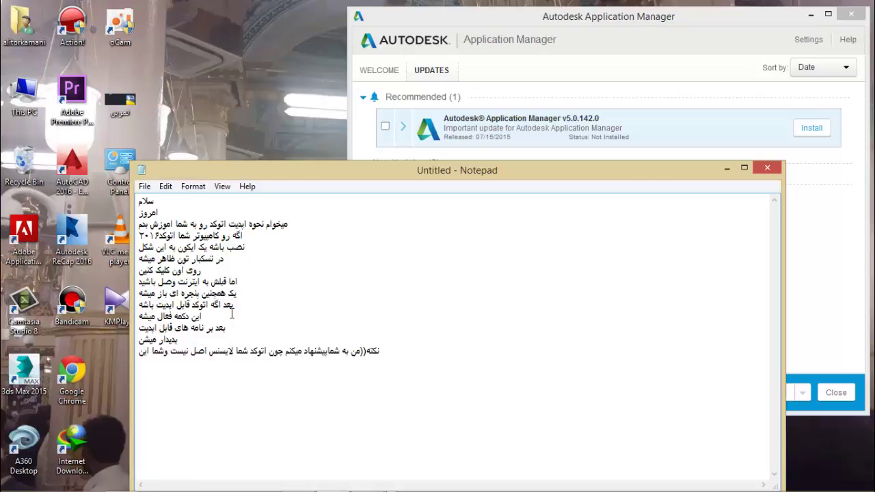
{"action": "type", "text": "کارو ان"}
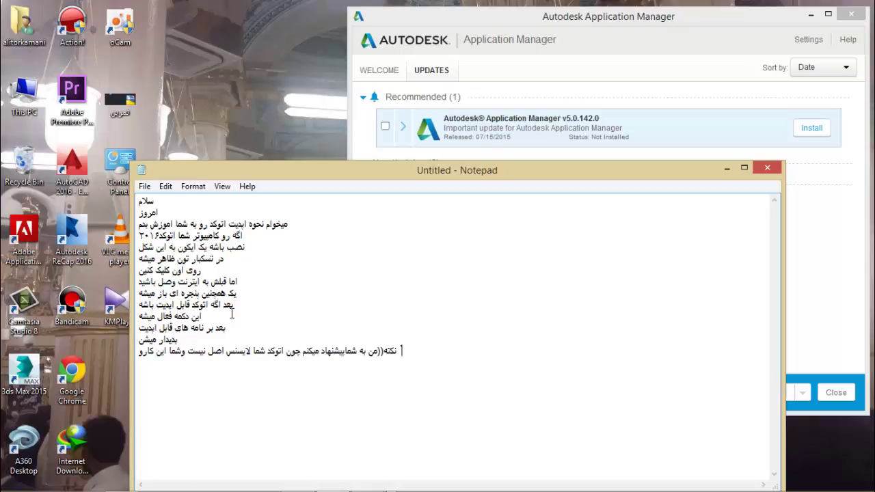
{"action": "type", "text": "ج"}
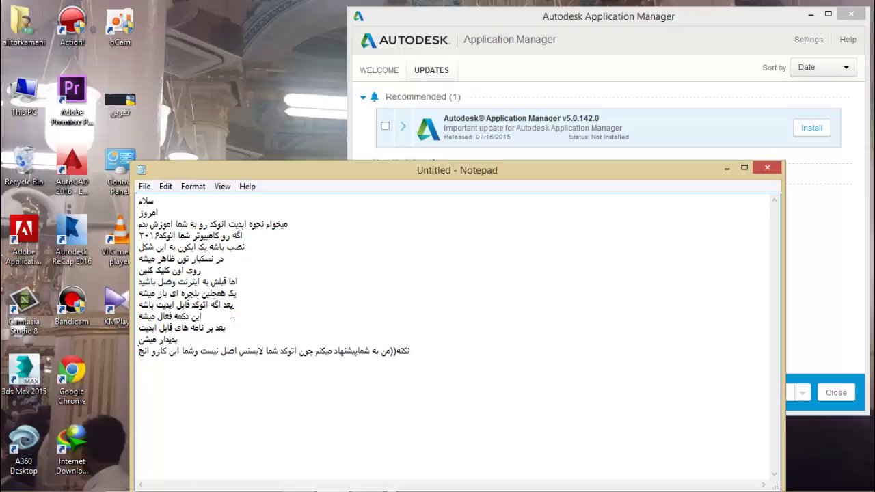
{"action": "type", "text": "ام بدین"}
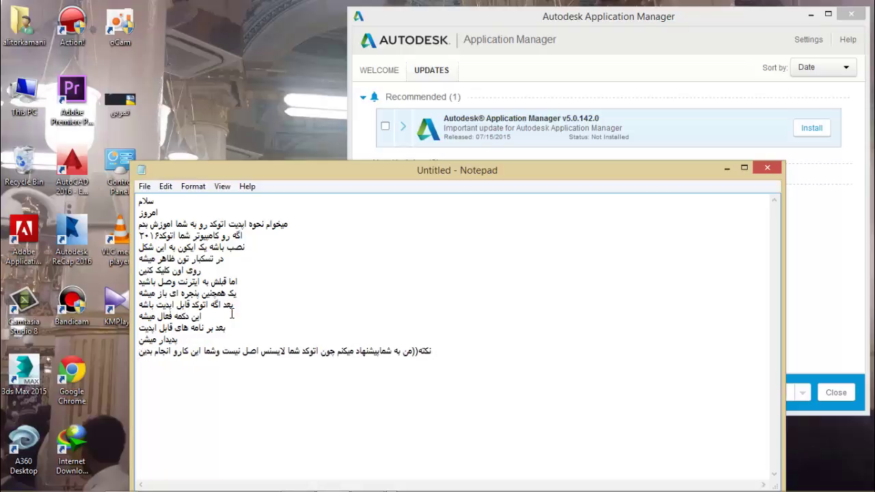
Step: Finish the tip's wording with "اتوکد تون غیر فعال میشه"
{"action": "type", "text": " اتوکد"}
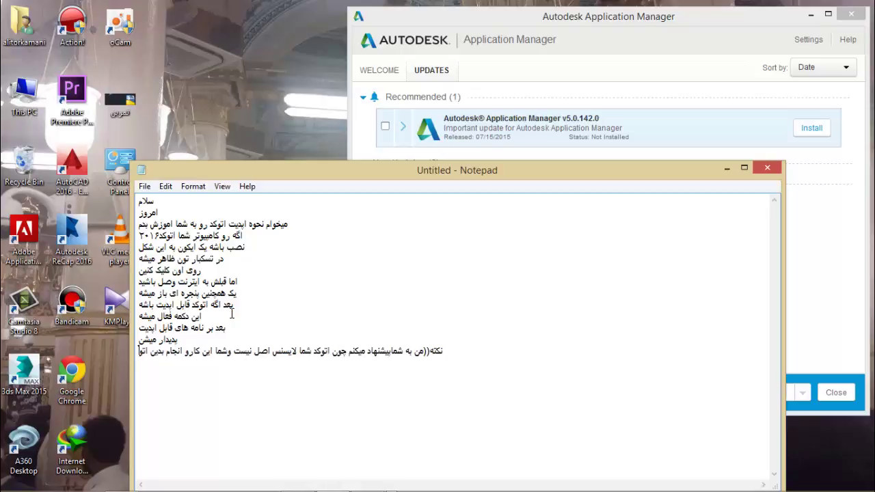
{"action": "type", "text": "د"}
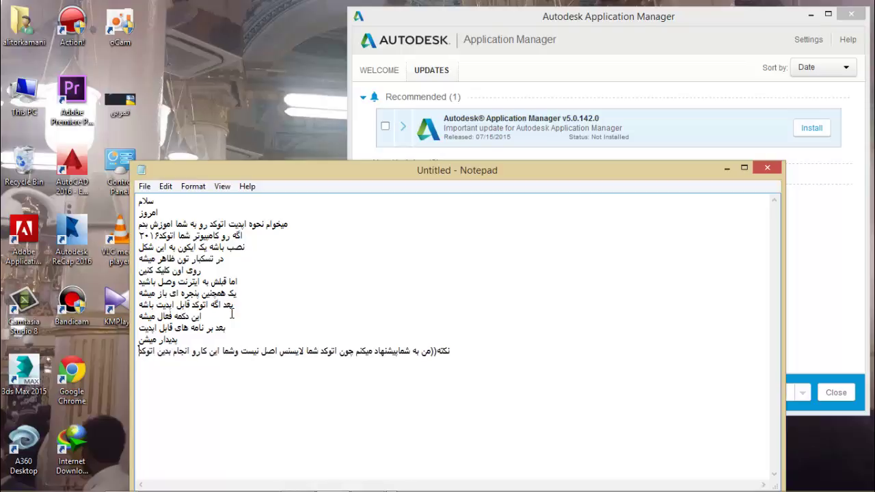
{"action": "type", "text": " تون"}
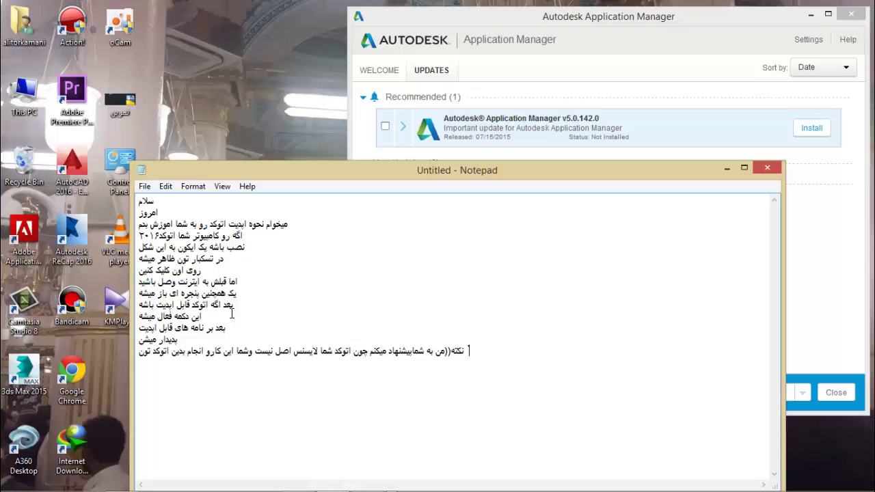
{"action": "type", "text": " ق"}
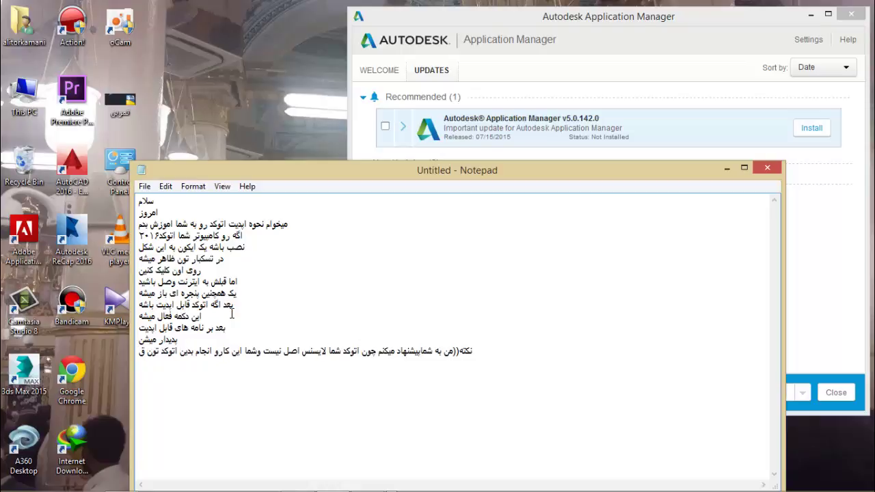
{"action": "key", "text": "BackSpace"}
{"action": "type", "text": "غیر"}
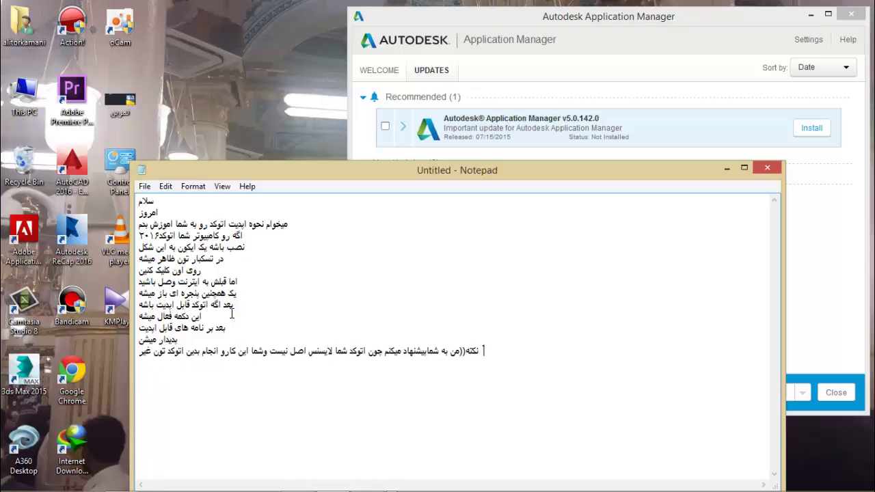
{"action": "type", "text": " قان"}
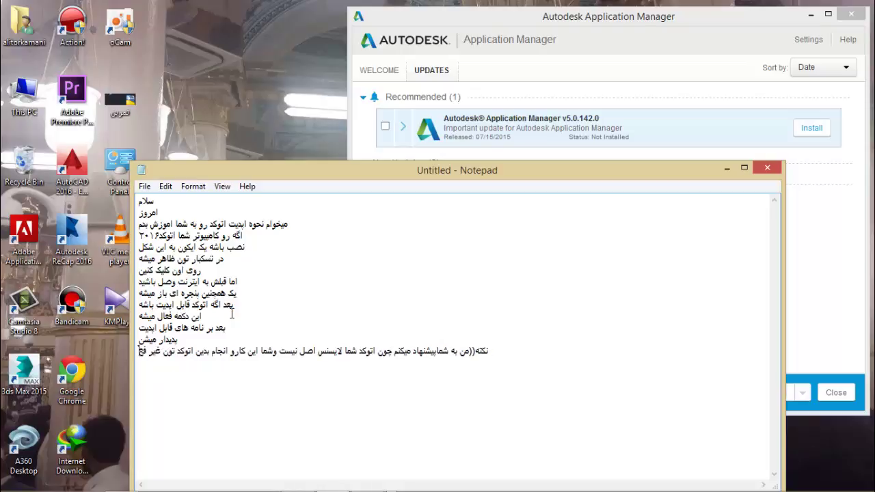
{"action": "type", "text": "ا"}
{"action": "type", "text": "ل م"}
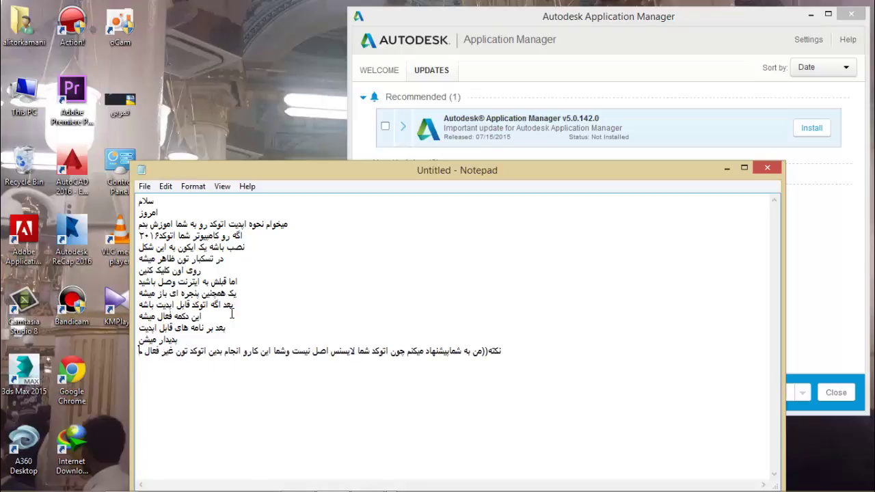
{"action": "type", "text": "یشه"}
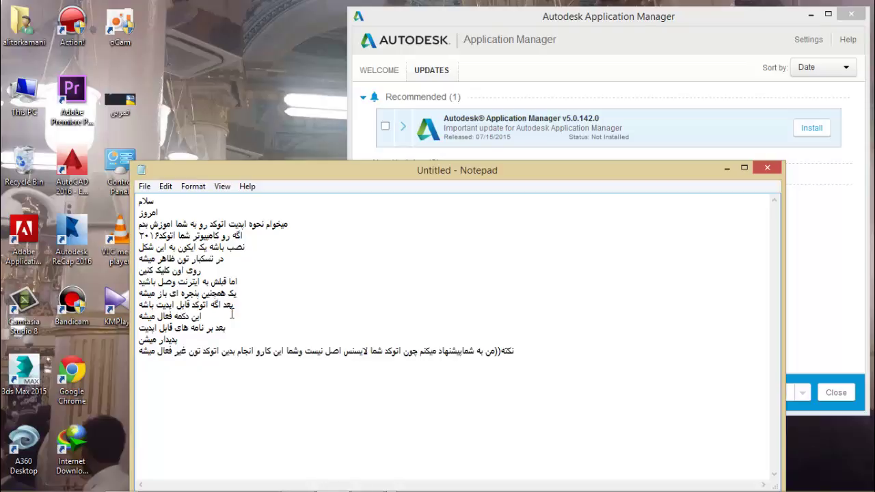
Step: Close the tip with a matching pair of parentheses and start a new line in the note
{"action": "type", "text": "ه()"}
{"action": "key", "text": "BackSpace"}
{"action": "key", "text": "BackSpace"}
{"action": "type", "text": "(("}
{"action": "key", "text": "Return"}
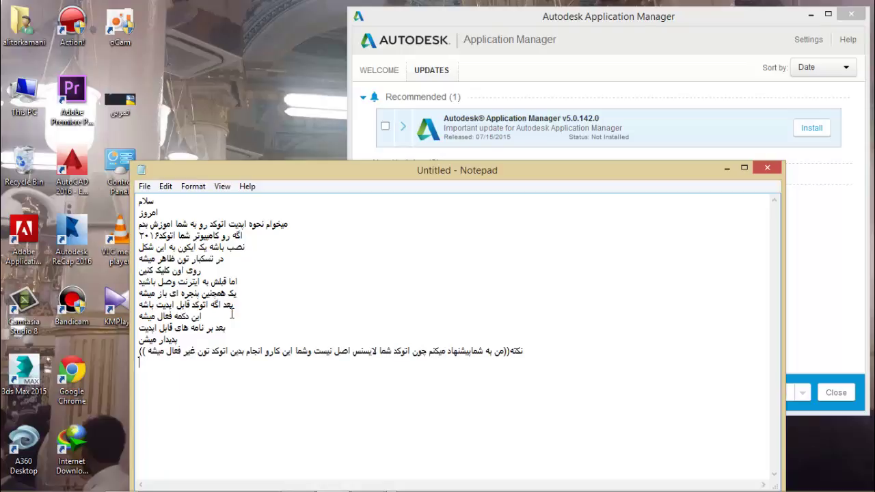
Step: Add the licence price line "قیمت لایسنس اصل اتوکد۲۵۰۰۰۰هزارتومن هست اونم برای یک سال" to the note
{"action": "type", "text": "قیمت لایسنس اصل اتوکد"}
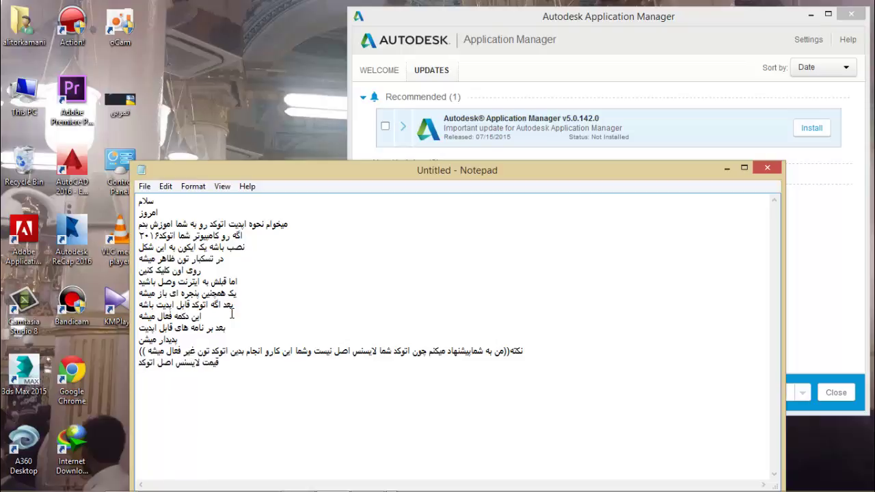
{"action": "type", "text": "۲۵۰۰"}
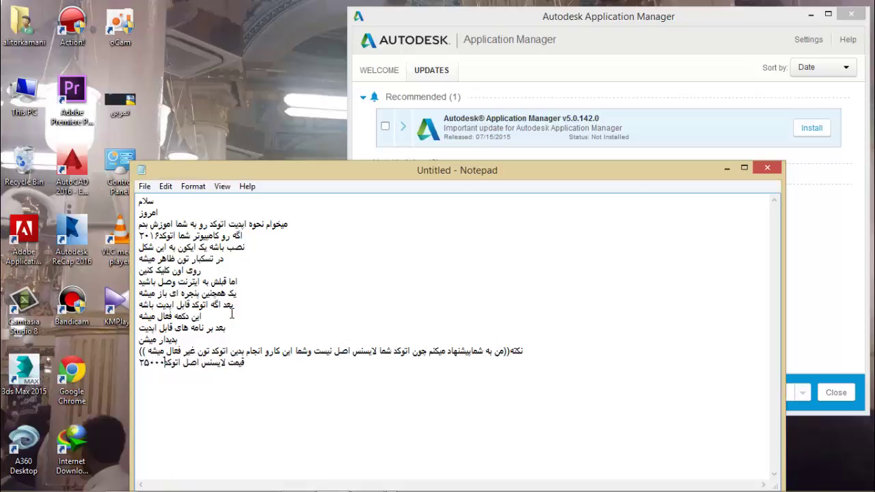
{"action": "type", "text": "۰۰"}
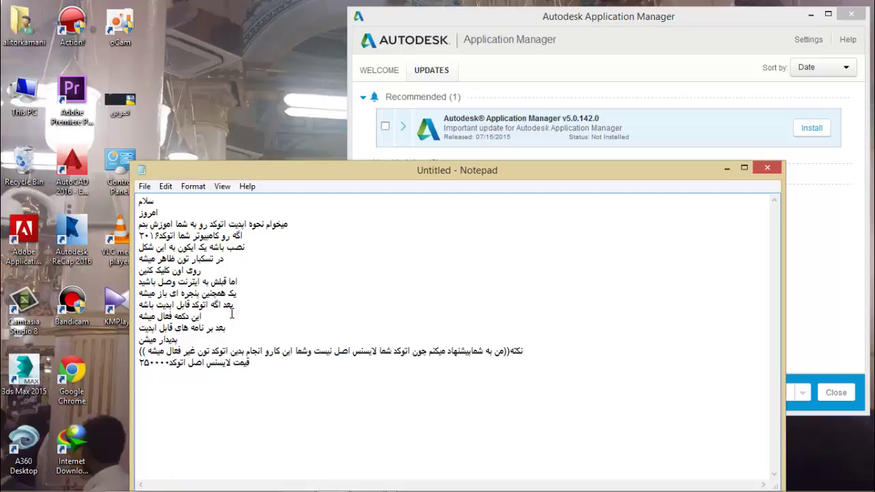
{"action": "type", "text": " هز"}
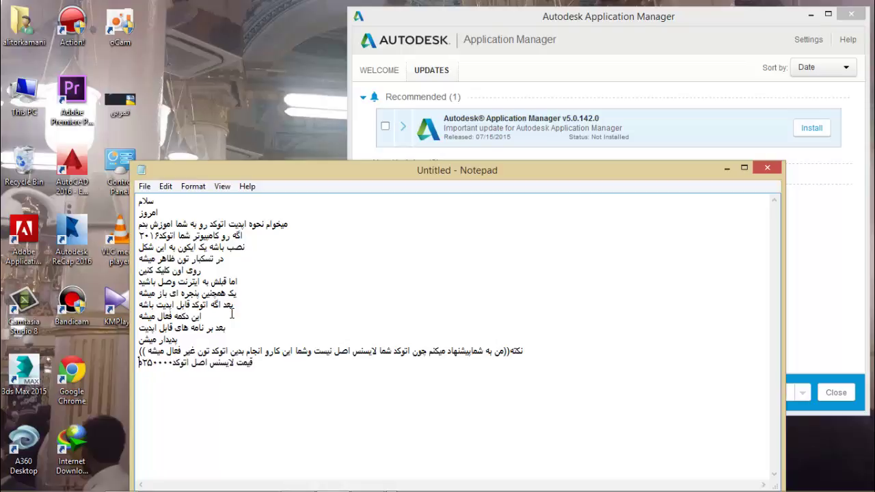
{"action": "type", "text": "ار"}
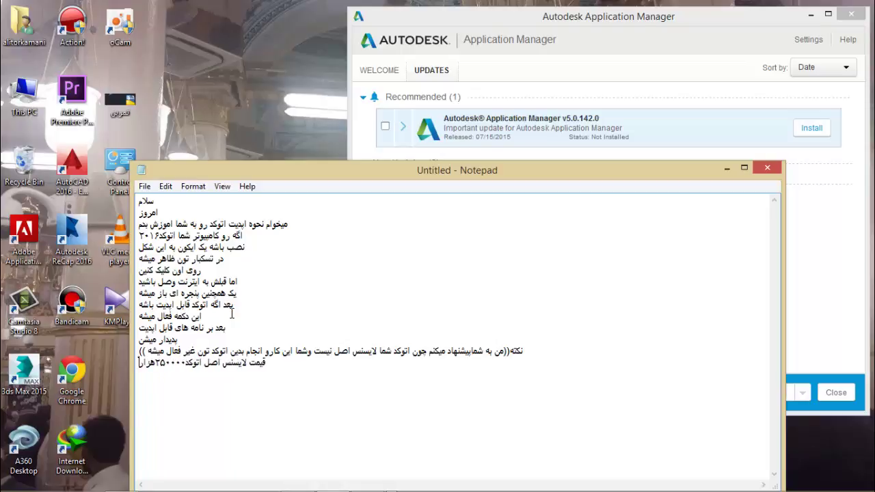
{"action": "type", "text": "تمنن "}
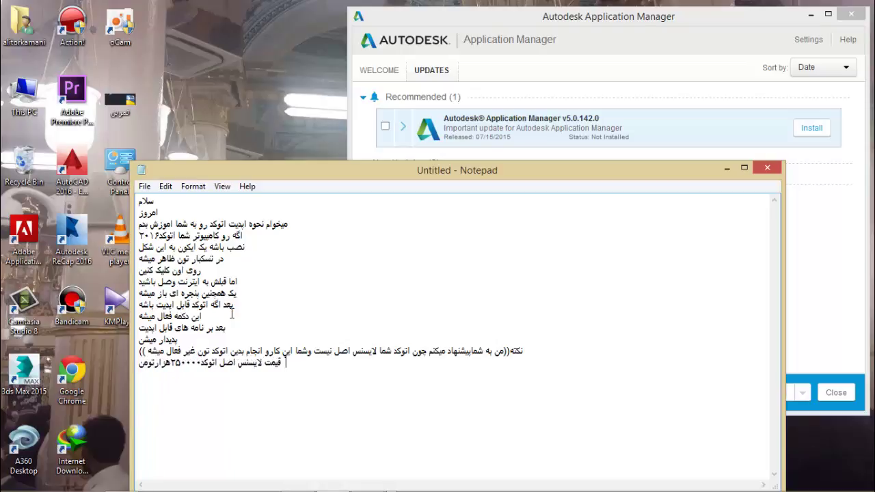
{"action": "type", "text": "هست"}
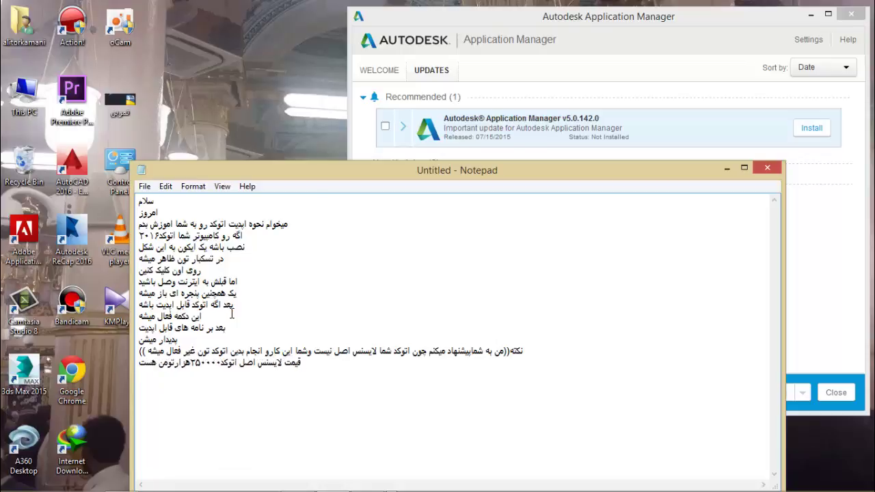
{"action": "type", "text": " اونم ب"}
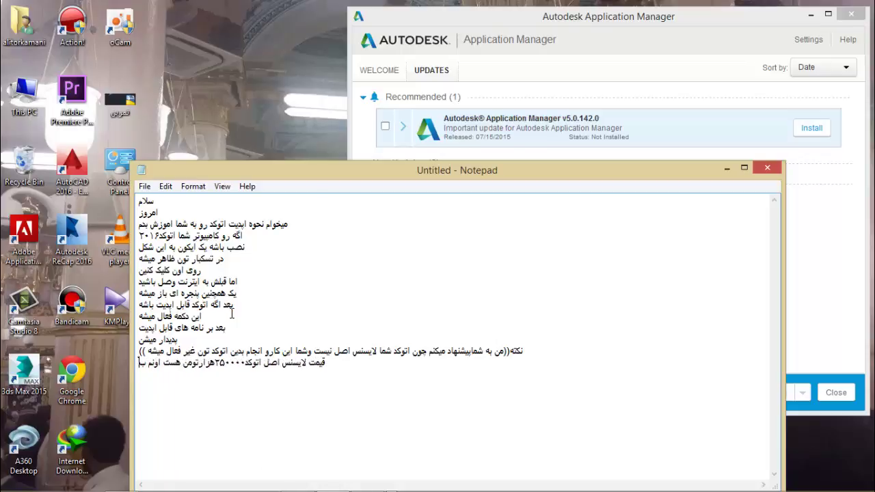
{"action": "type", "text": "رای ی"}
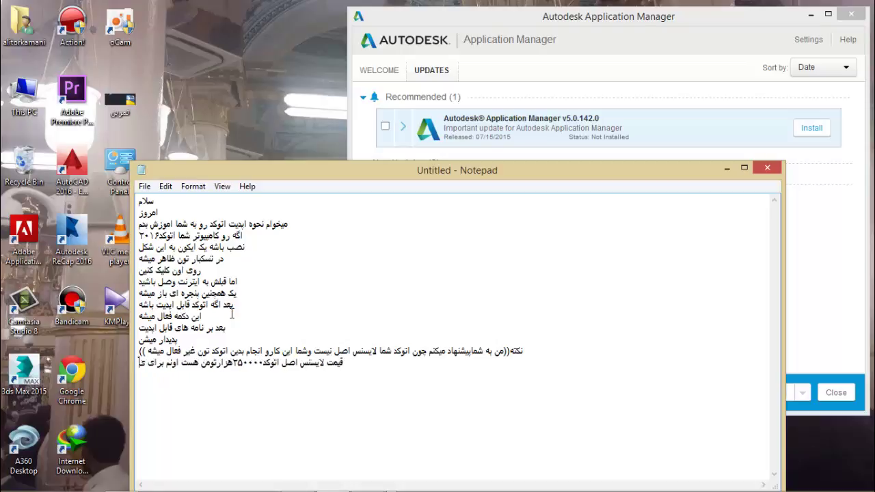
{"action": "type", "text": "ک سال"}
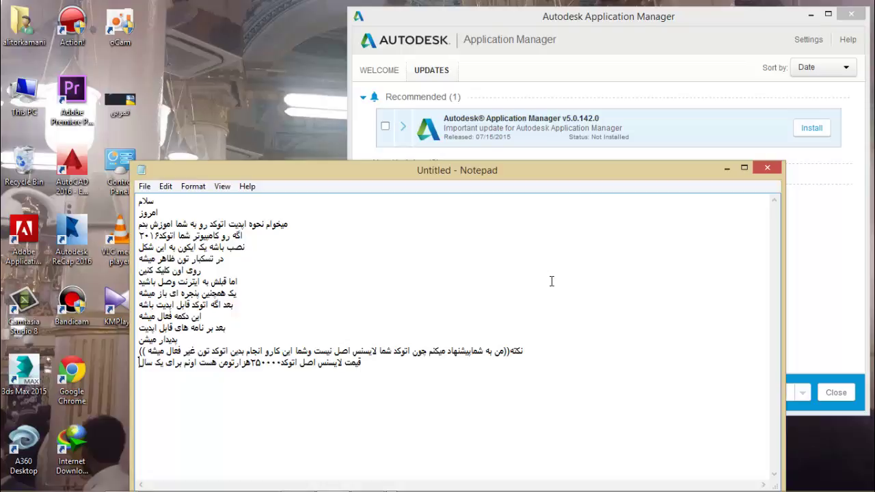
Step: Close Autodesk Application Manager and move the Notepad window higher on the desktop so the whole note window is in view
{"action": "left_click", "coordinate": [851, 14]}
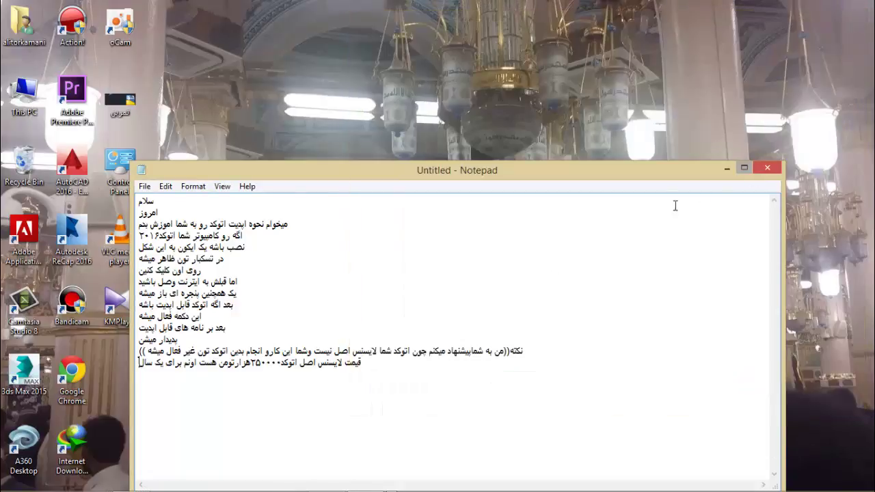
{"action": "left_click_drag", "start_coordinate": [655, 170], "coordinate": [713, 37]}
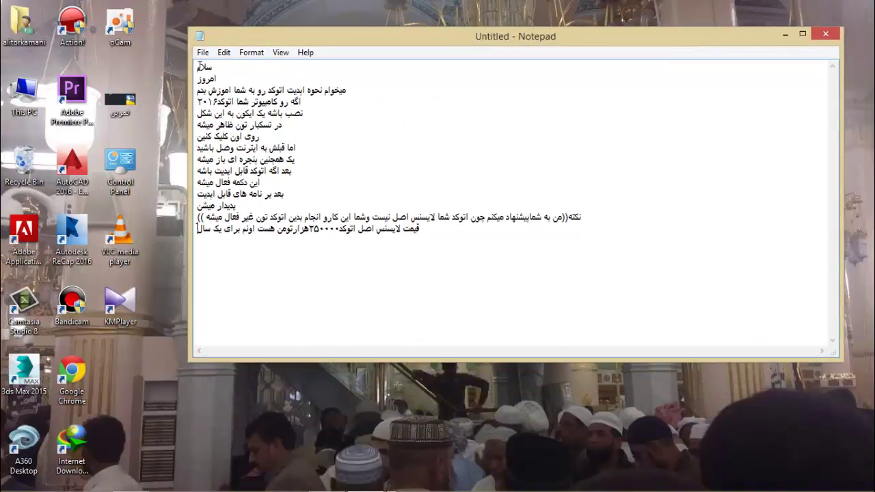
{"action": "left_click_drag", "start_coordinate": [198, 66], "coordinate": [431, 282]}
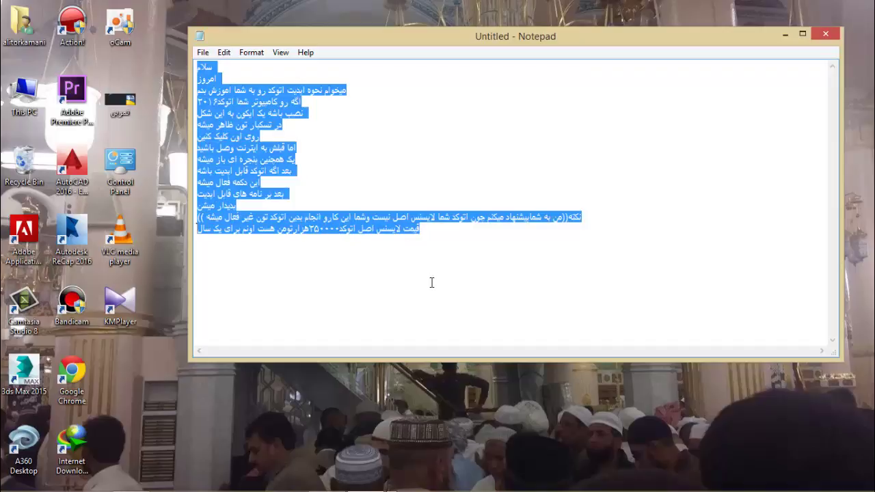
{"action": "left_click", "coordinate": [460, 140]}
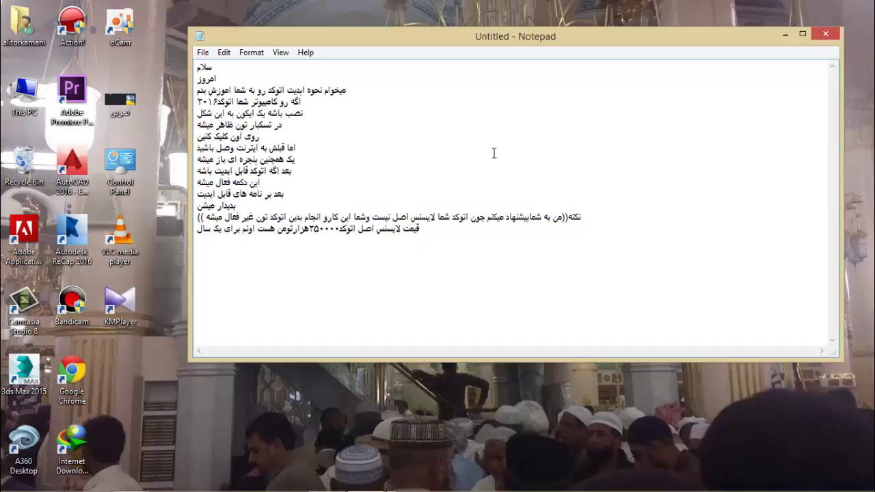
Step: Close the untitled Notepad note and discard its unsaved text
{"action": "left_click_drag", "start_coordinate": [654, 45], "coordinate": [580, 50]}
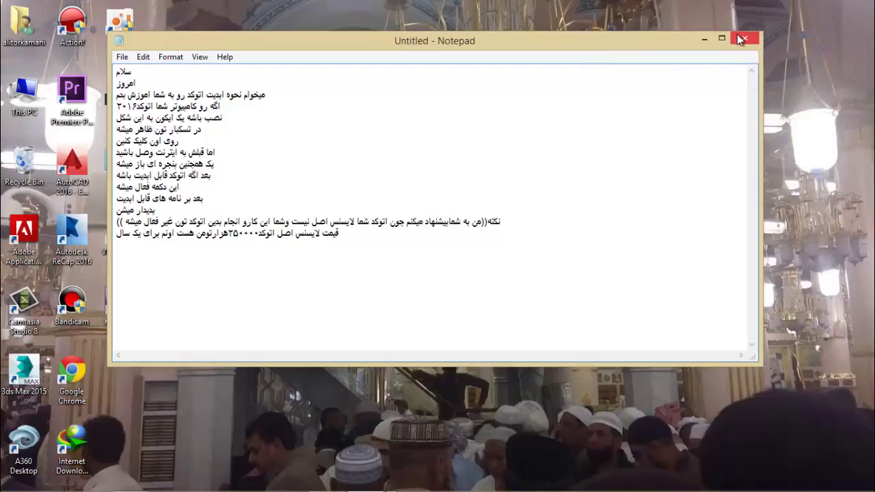
{"action": "left_click", "coordinate": [743, 39]}
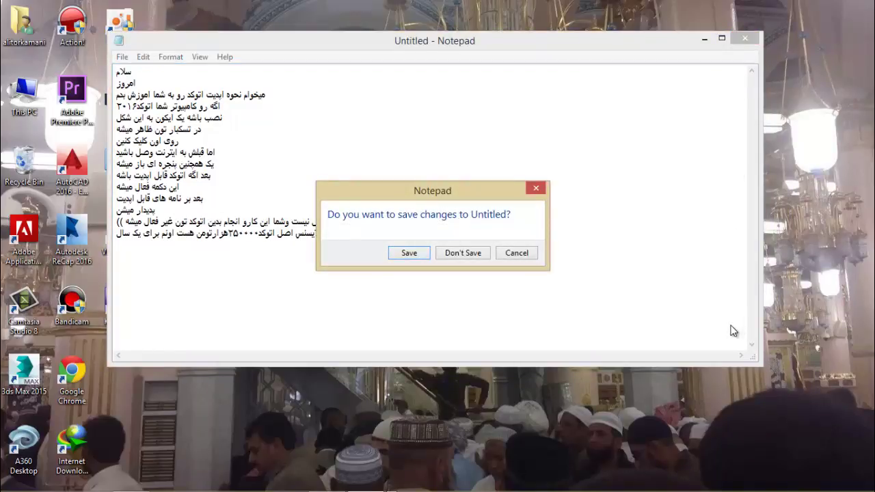
{"action": "left_click", "coordinate": [474, 254]}
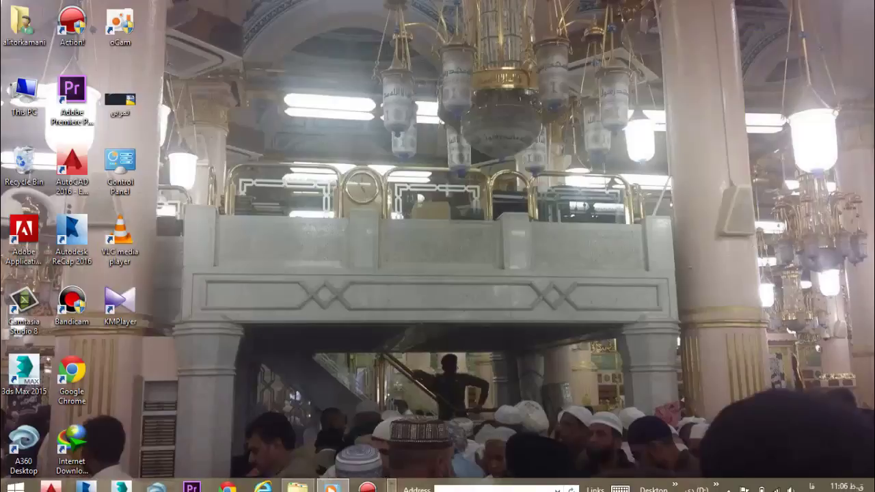
{"action": "left_click", "coordinate": [391, 487]}
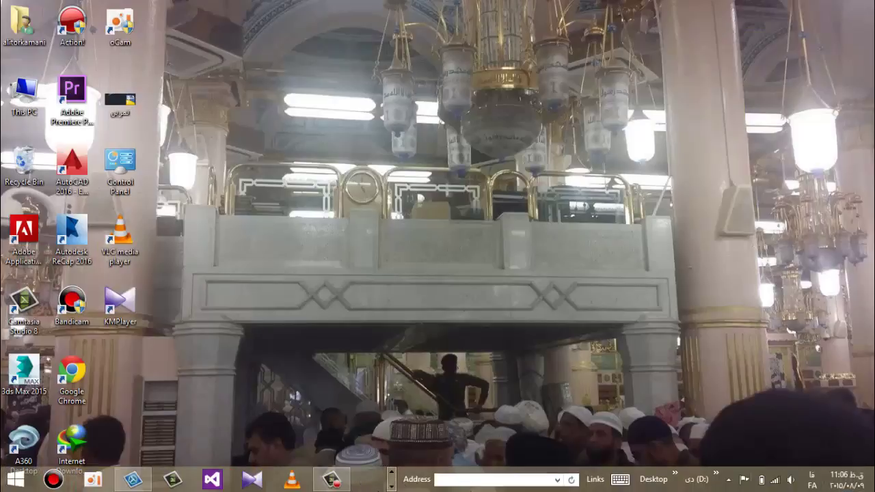